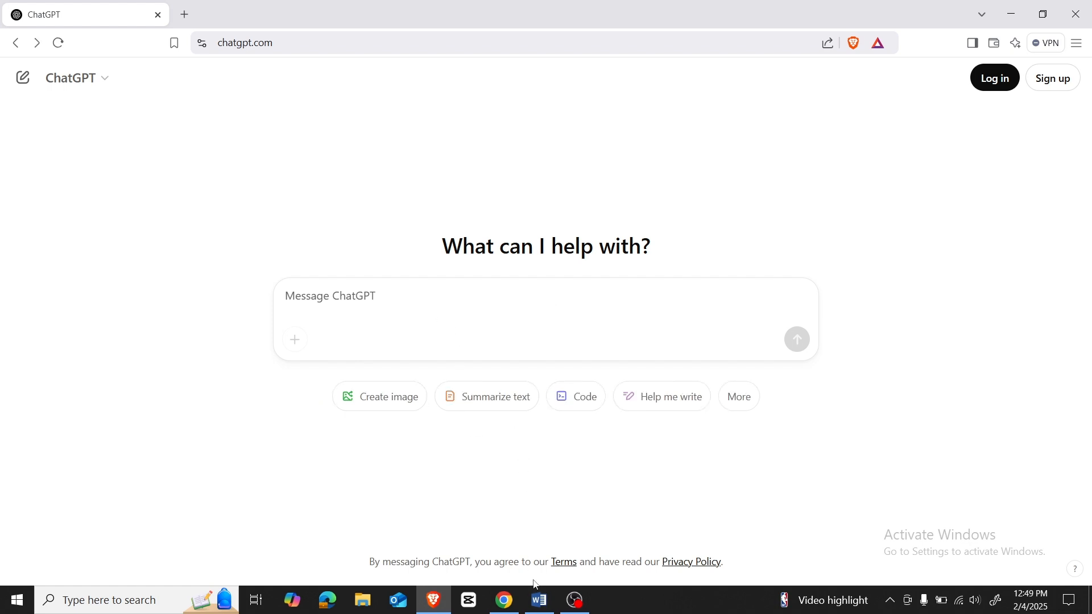
Switch to the Word document and copy the text requesting African history YouTube banner ideas and image prompts.
left_click(543, 600)
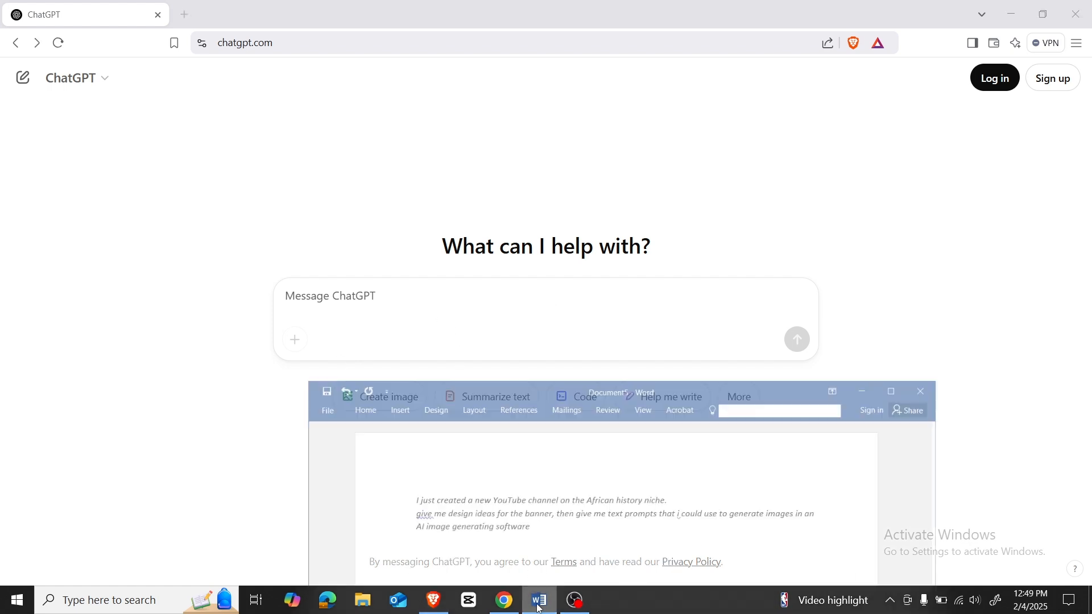
left_click(535, 520)
triple_click(380, 493)
key("ctrl+c")
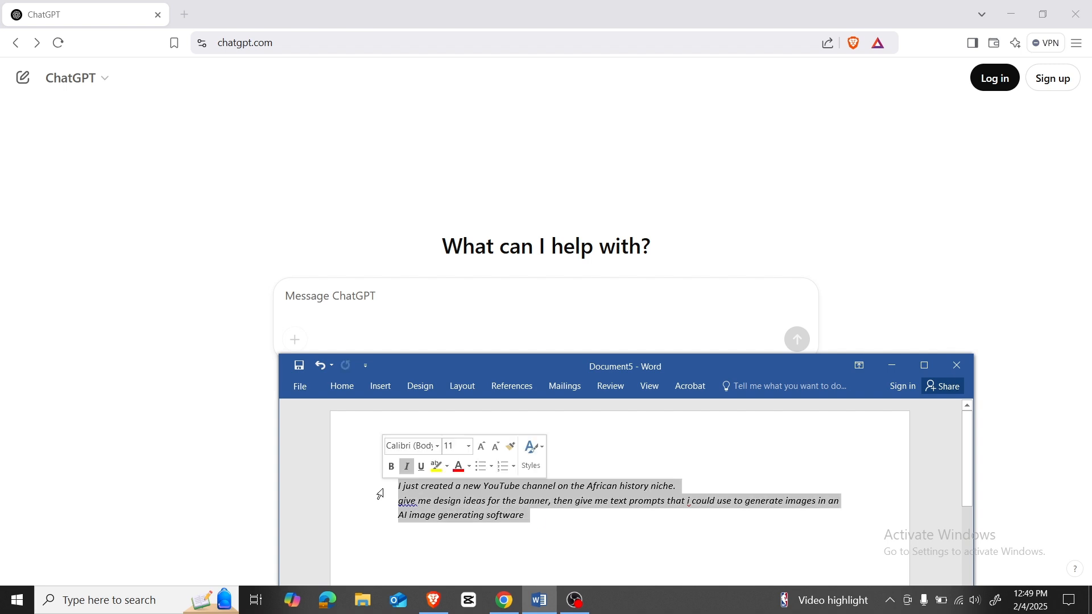
Paste the copied banner request into the ChatGPT message in the browser and send it.
left_click(370, 307)
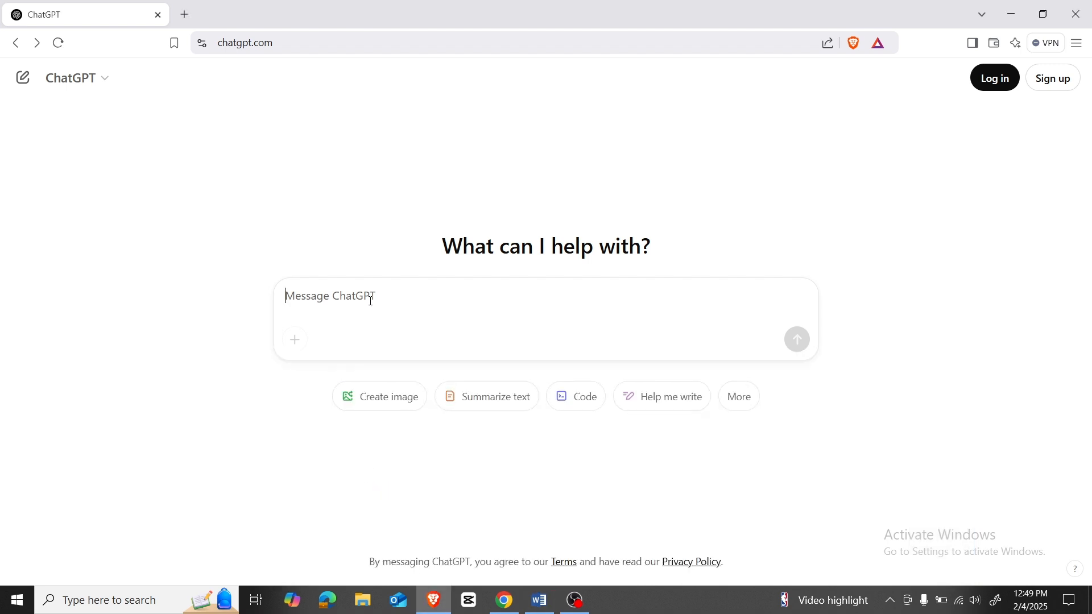
key("ctrl+v")
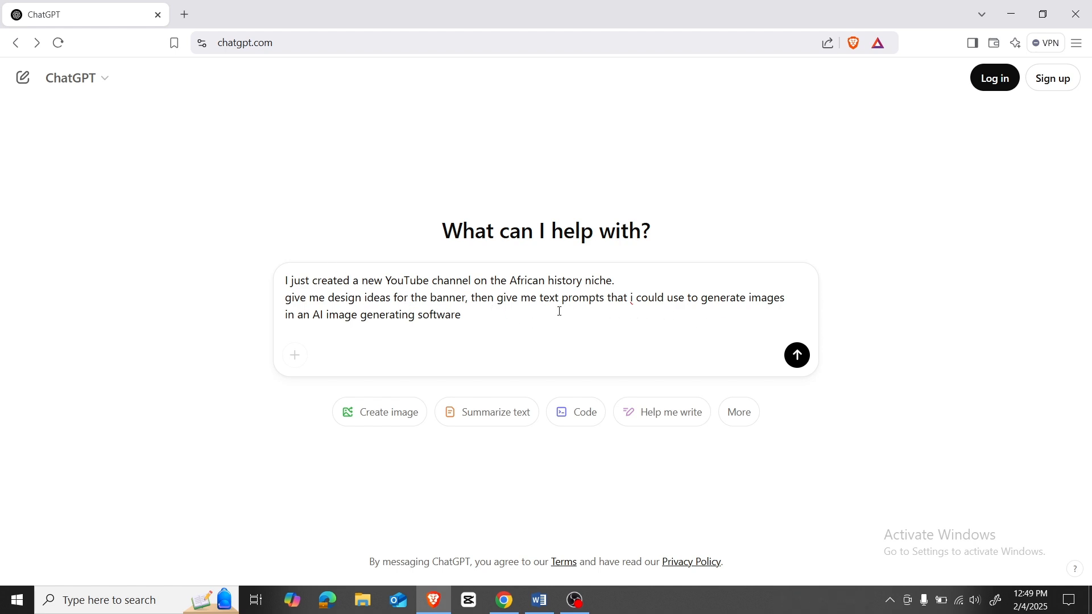
left_click(797, 356)
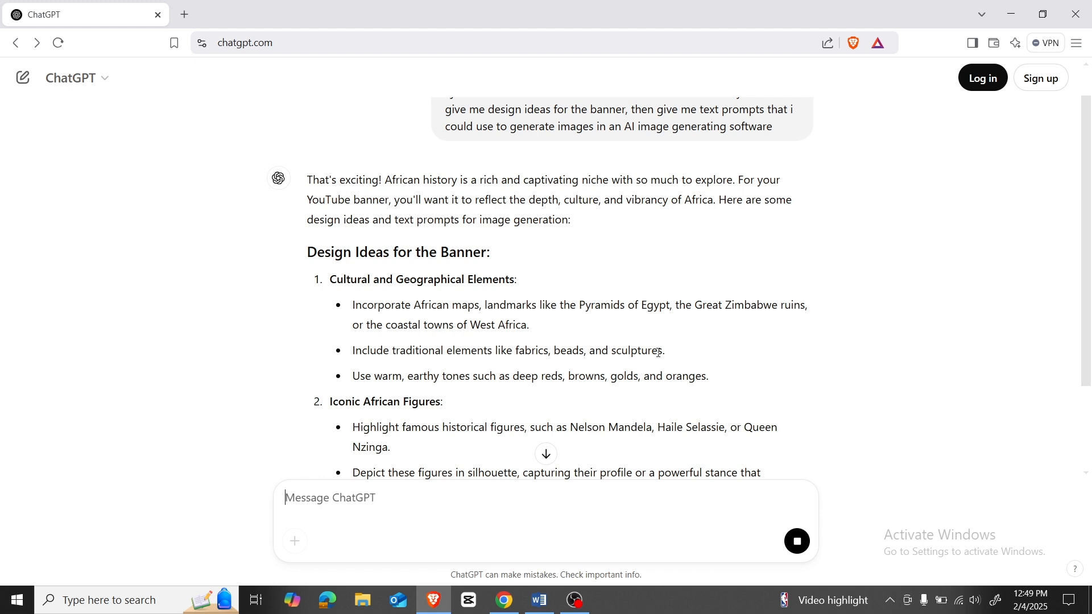
Read through the banner design ideas and the text prompts for AI image generation in ChatGPT's reply.
scroll(640, 357, "down", 1)
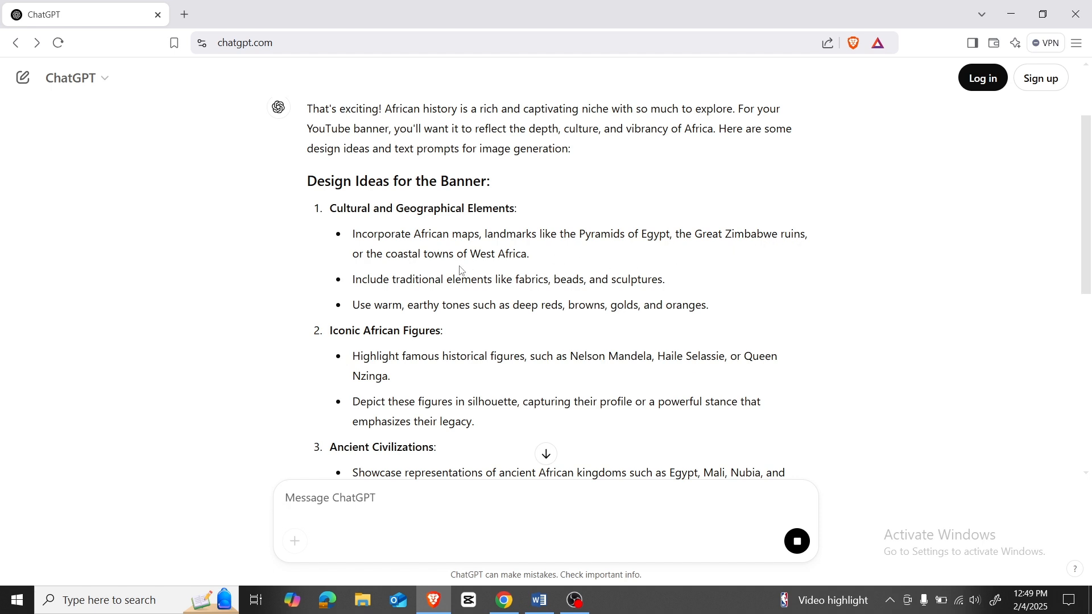
scroll(562, 310, "down", 5)
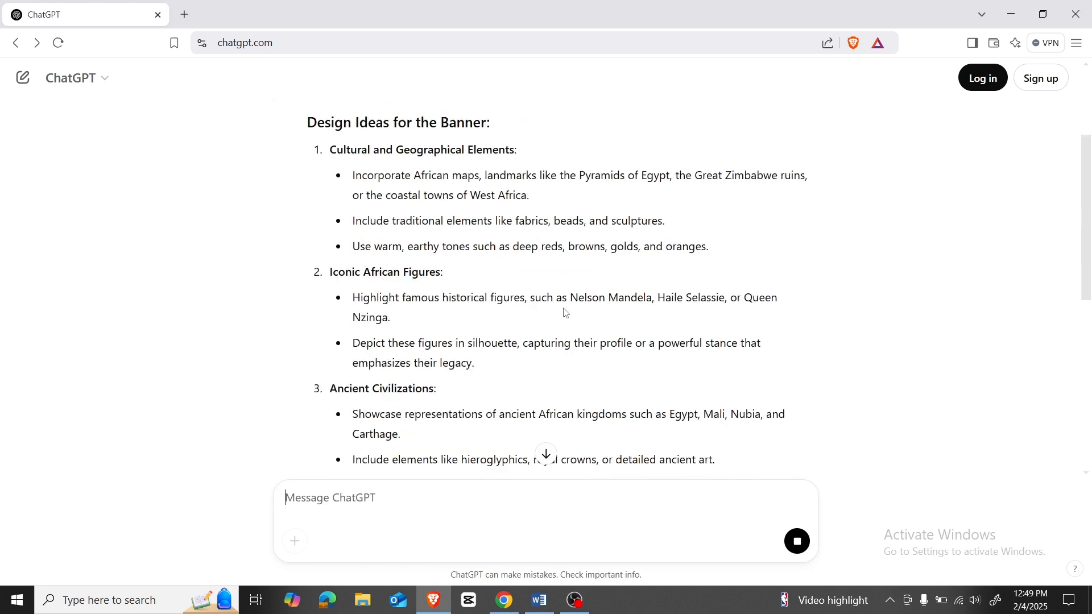
scroll(565, 314, "down", 2)
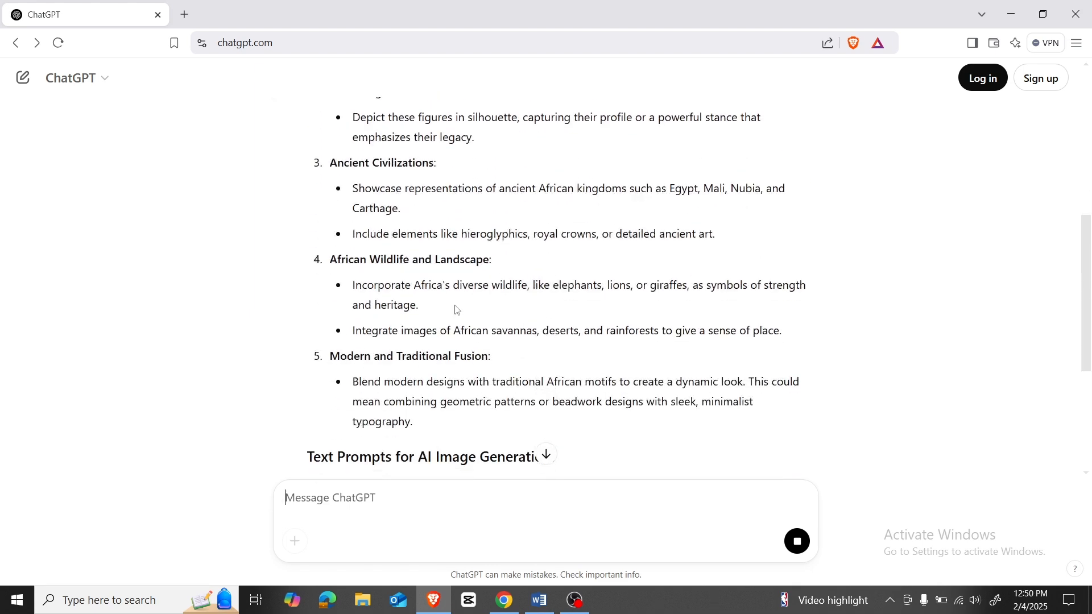
scroll(565, 326, "down", 1)
scroll(493, 336, "up", 3)
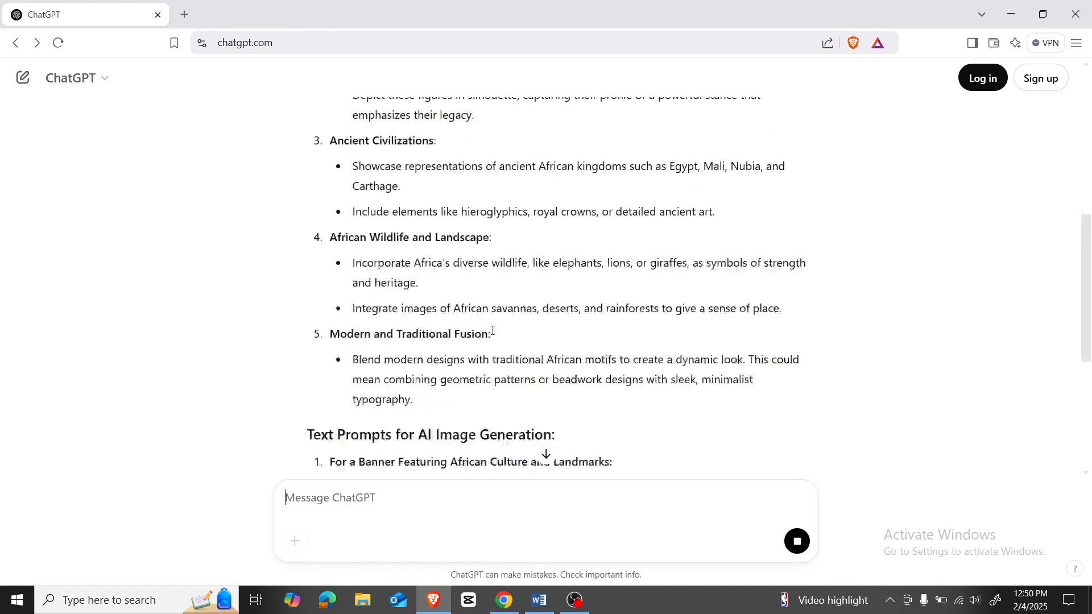
scroll(503, 316, "down", 6)
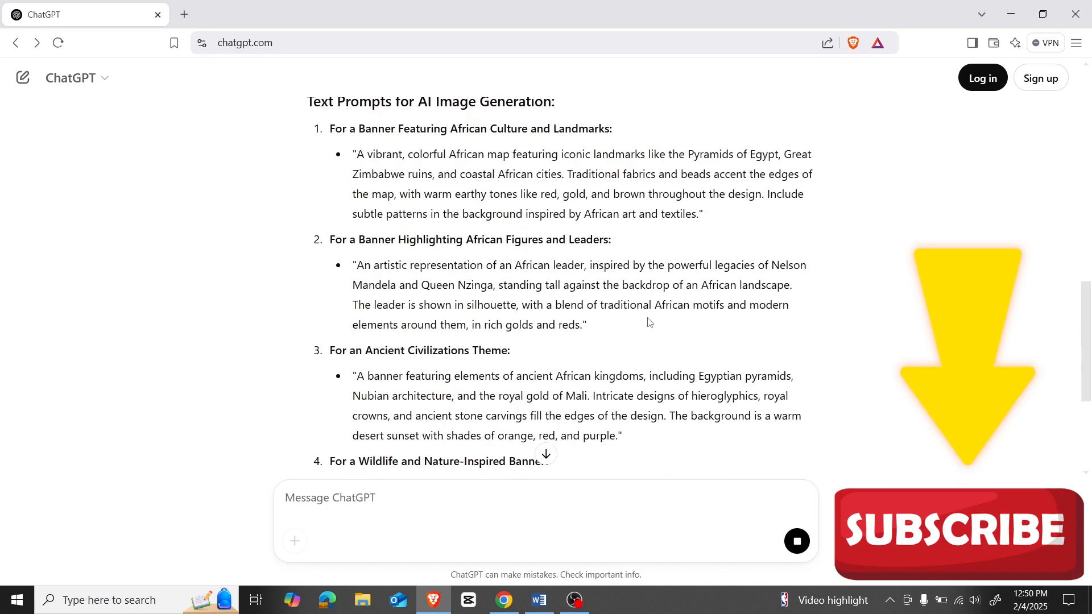
scroll(578, 319, "up", 1)
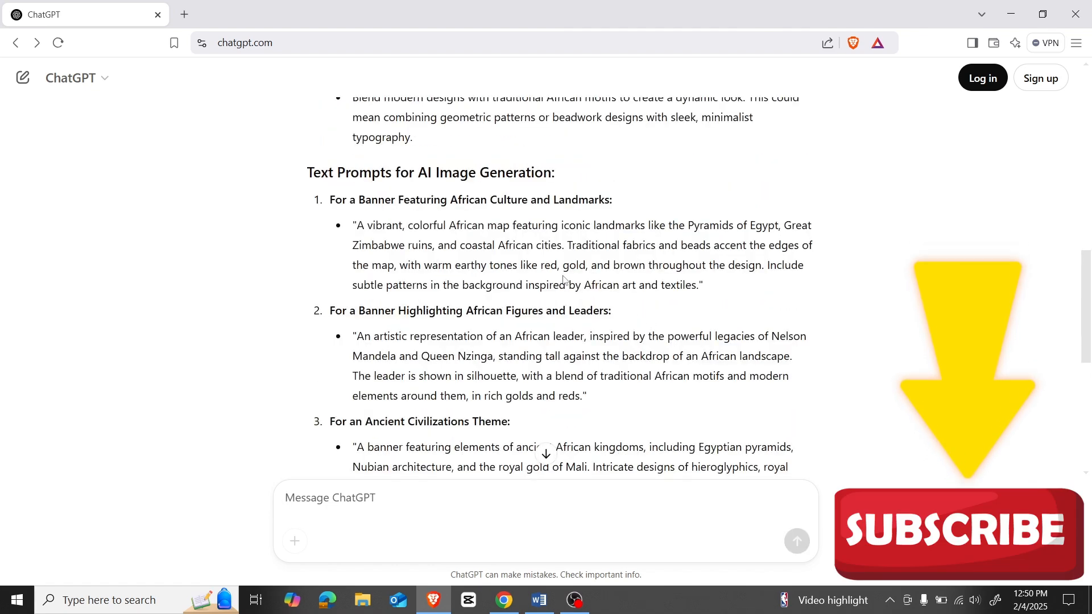
scroll(563, 279, "down", 2)
scroll(565, 280, "down", 5)
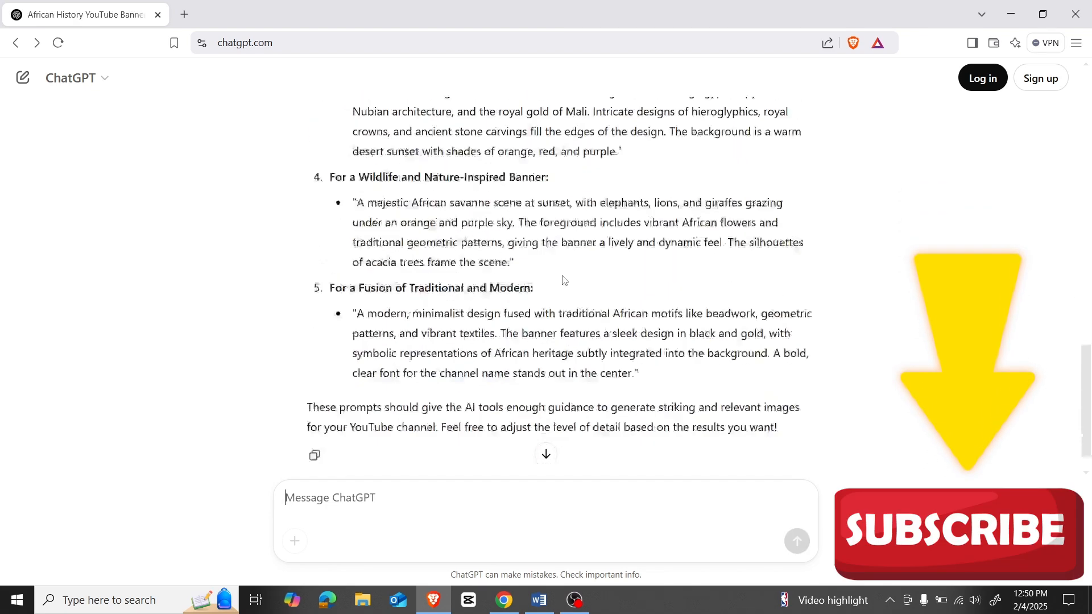
scroll(563, 277, "up", 4)
scroll(563, 276, "up", 3)
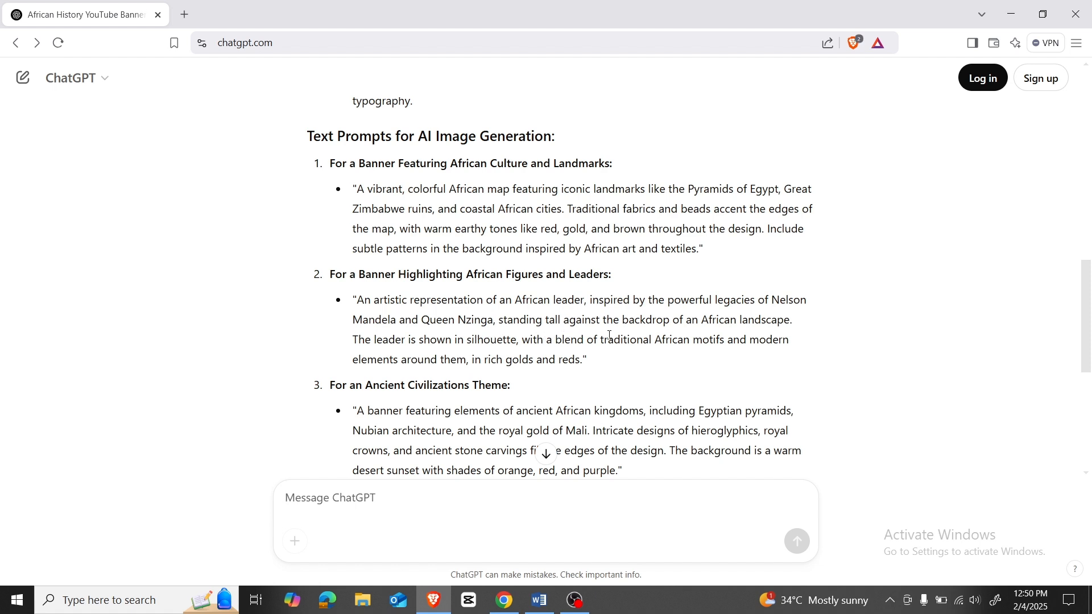
Select the full banner prompt text under "For an Ancient Civilizations Theme" in the reply.
scroll(575, 341, "down", 3)
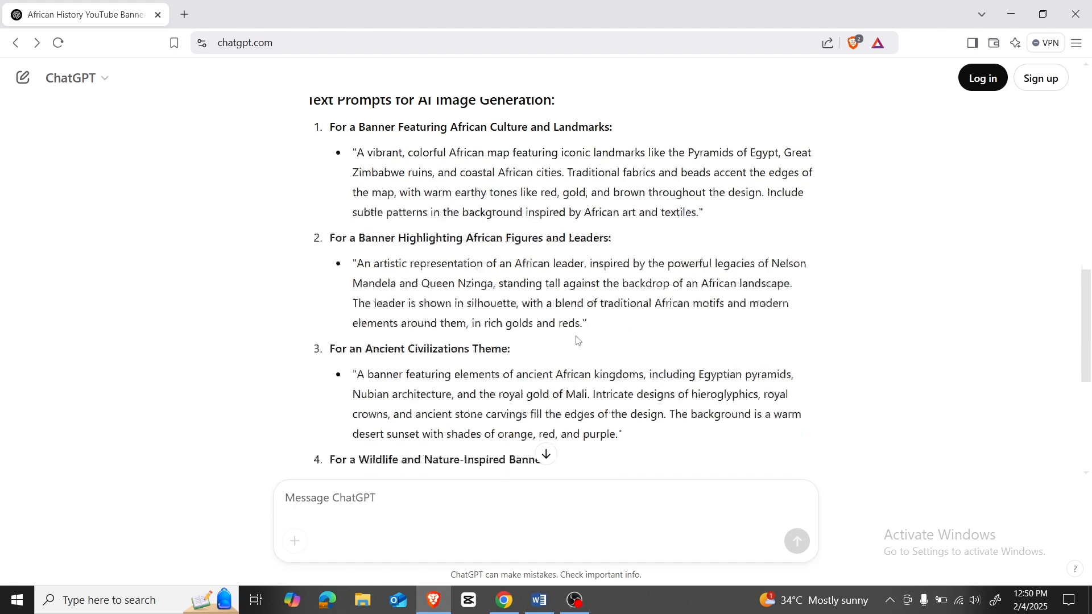
scroll(509, 302, "down", 2)
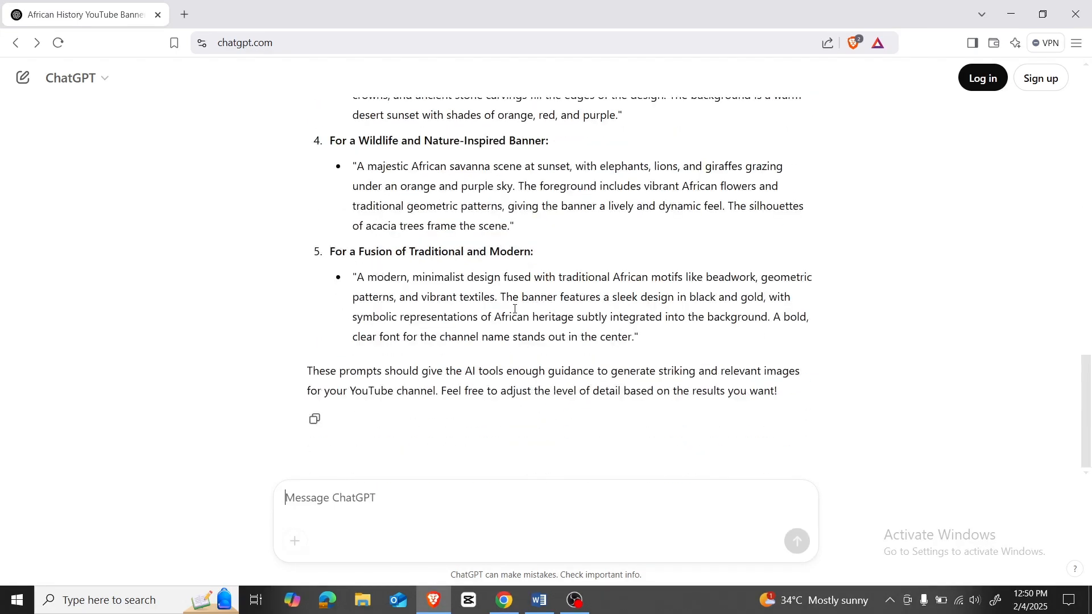
scroll(514, 309, "up", 2)
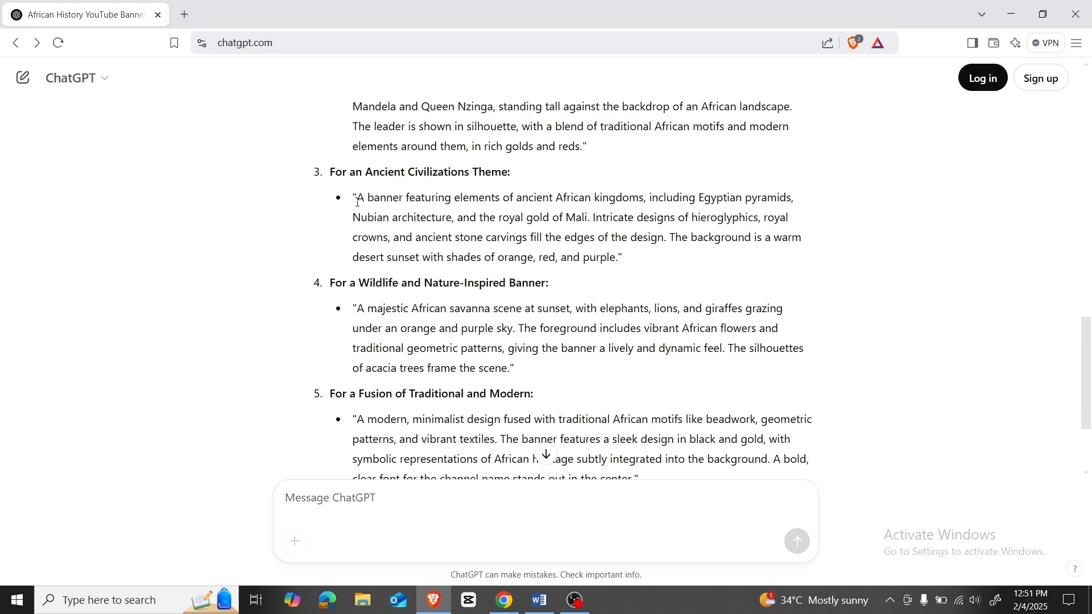
left_click_drag(357, 198, 617, 257)
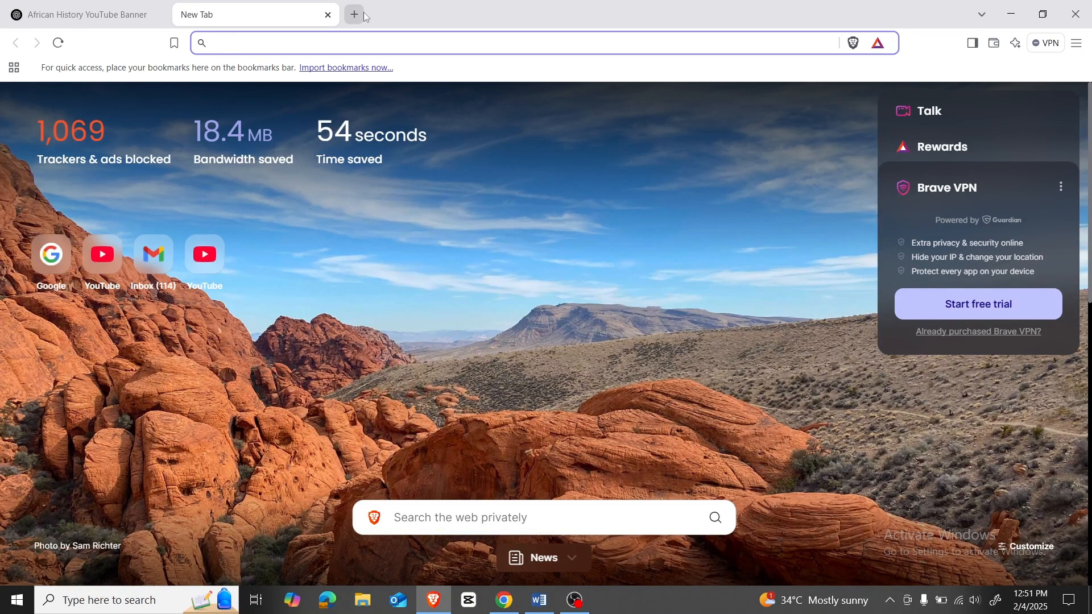
Open google.com in a new tab and search for "leonardo ai".
type("google.com")
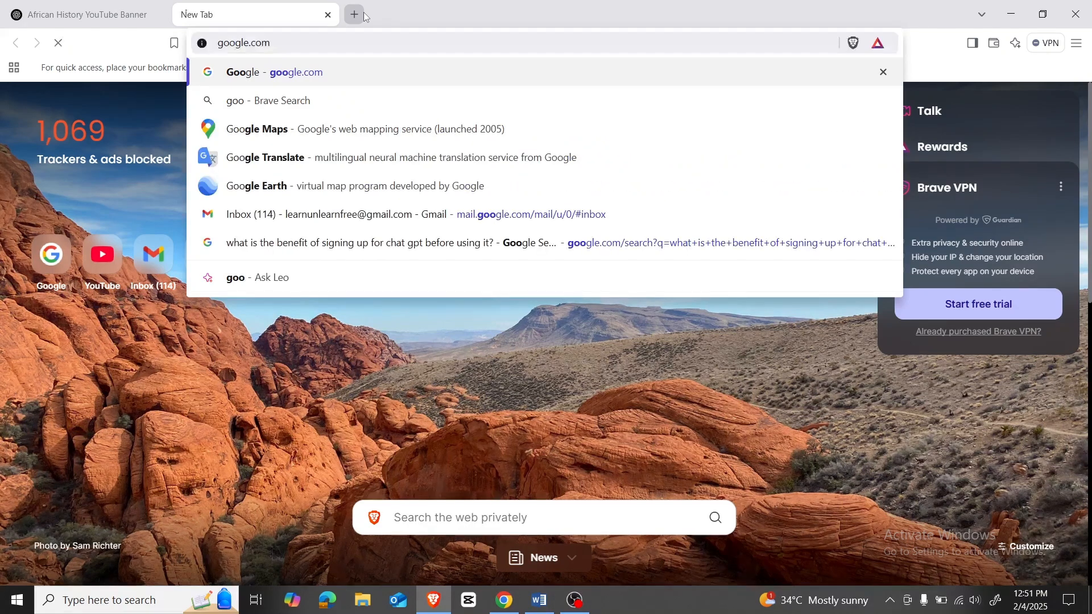
key("Return")
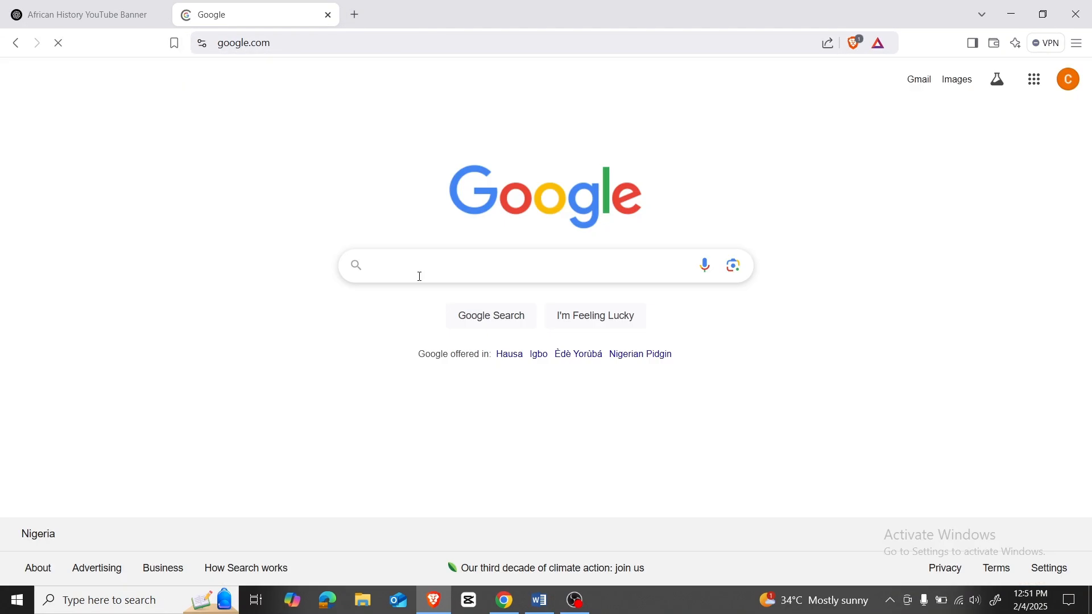
type("leon")
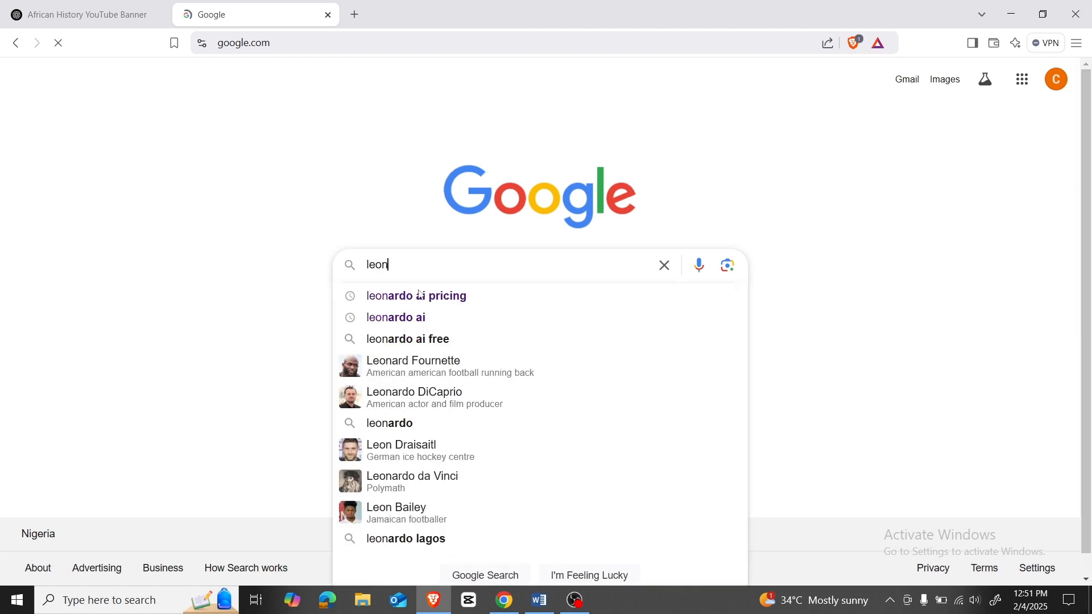
left_click(409, 318)
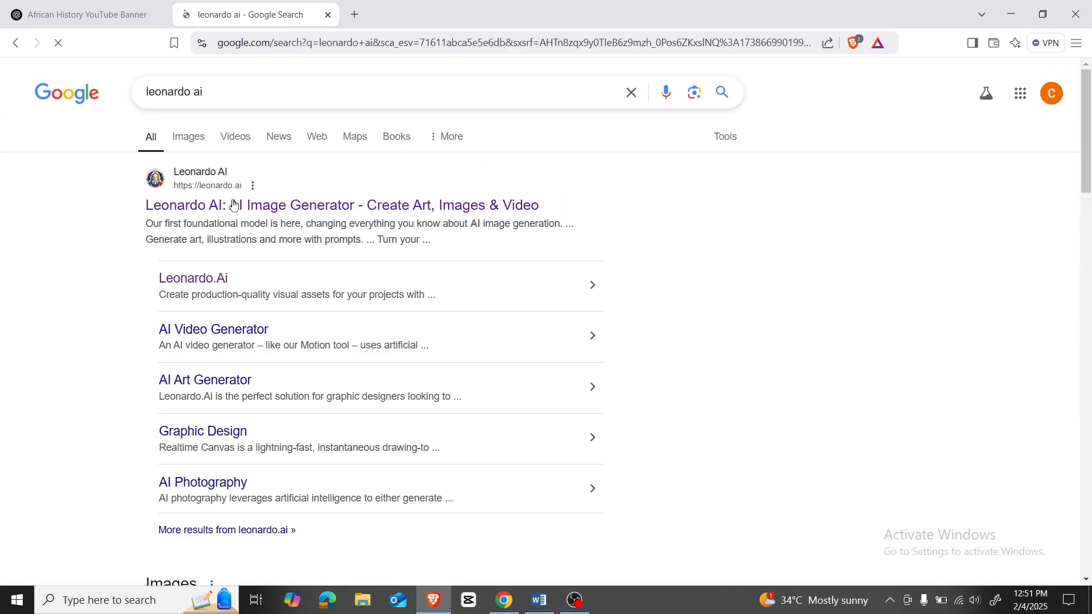
Open the Leonardo AI website from the search results, completing the human verification, and launch its web app.
left_click(236, 206)
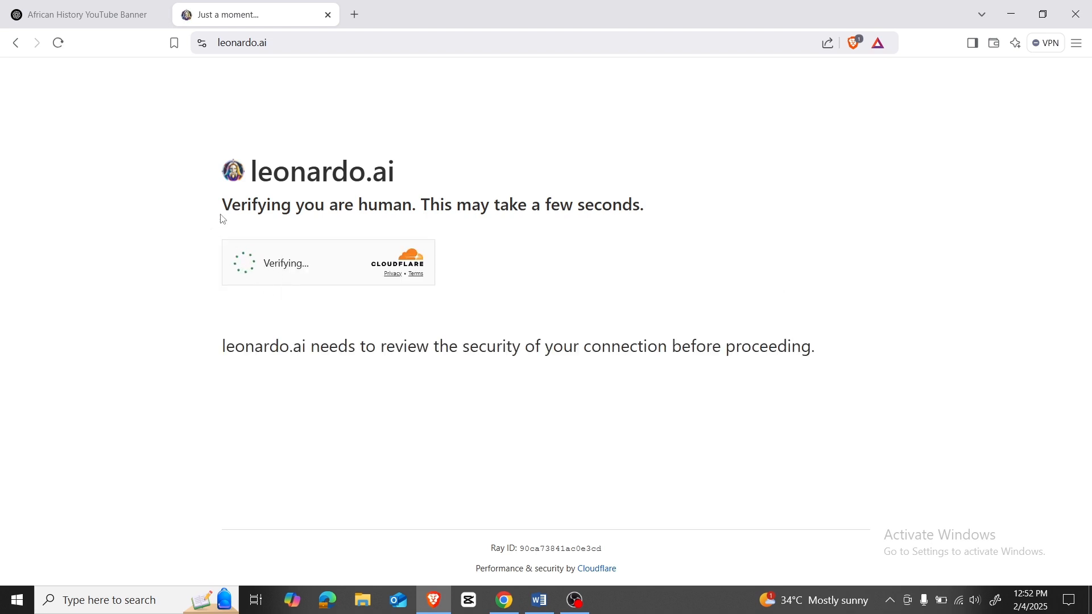
left_click(243, 266)
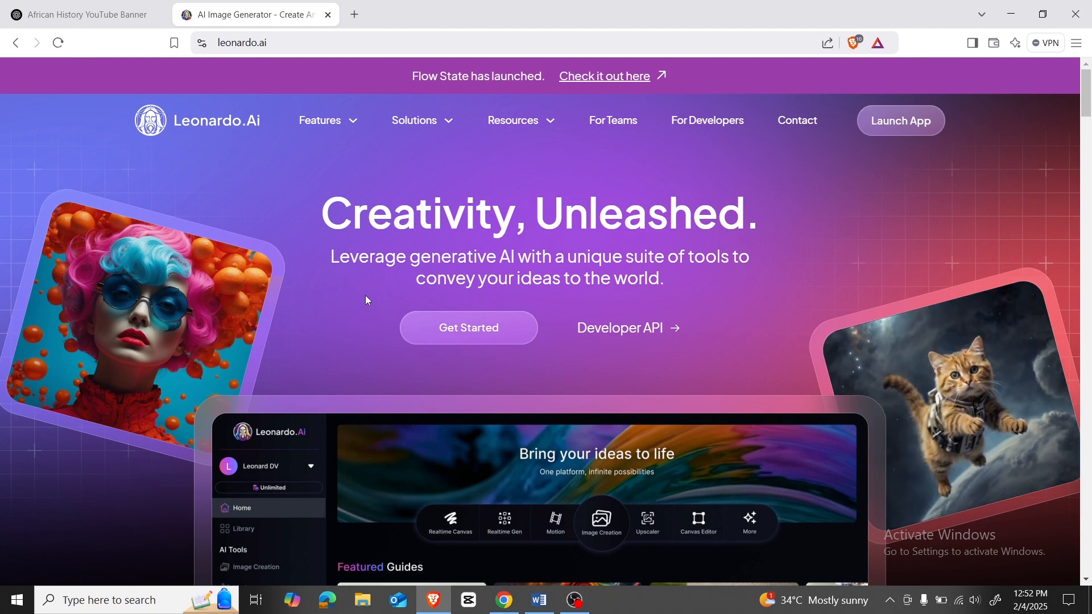
scroll(365, 295, "down", 10)
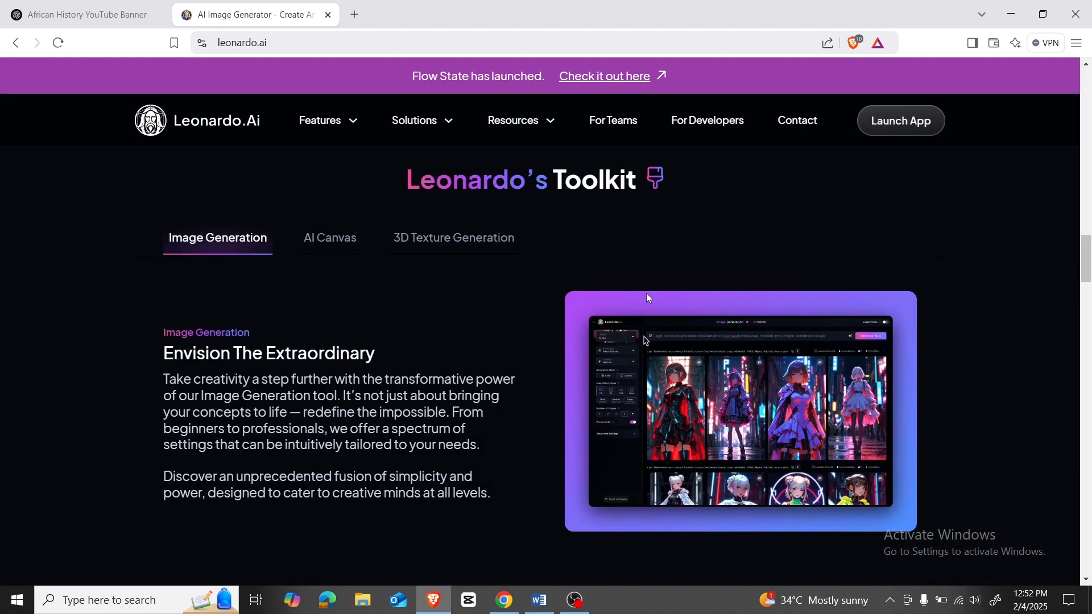
scroll(643, 293, "up", 10)
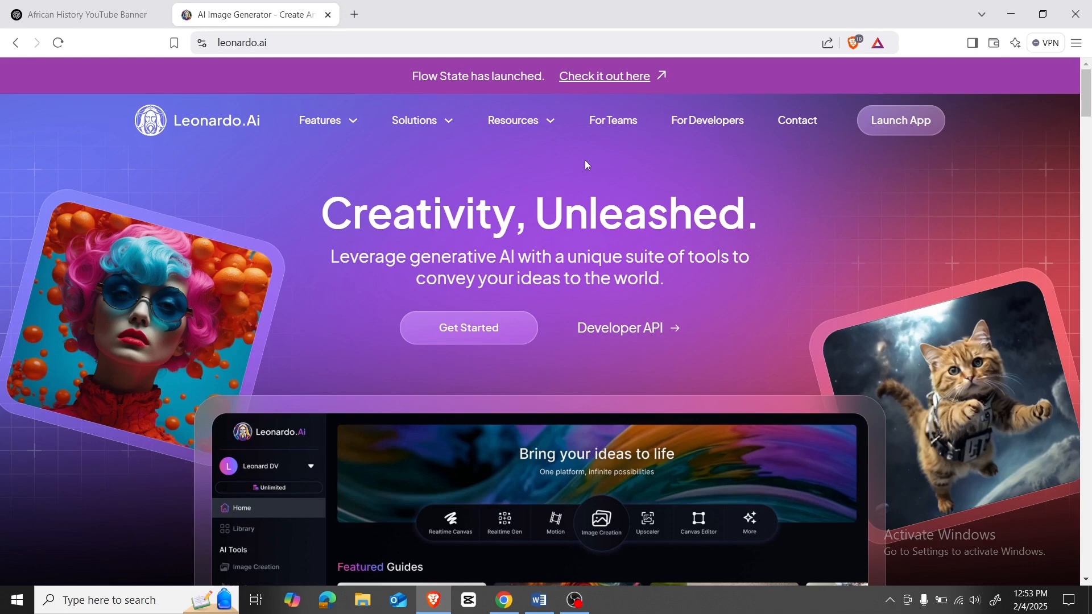
left_click(909, 130)
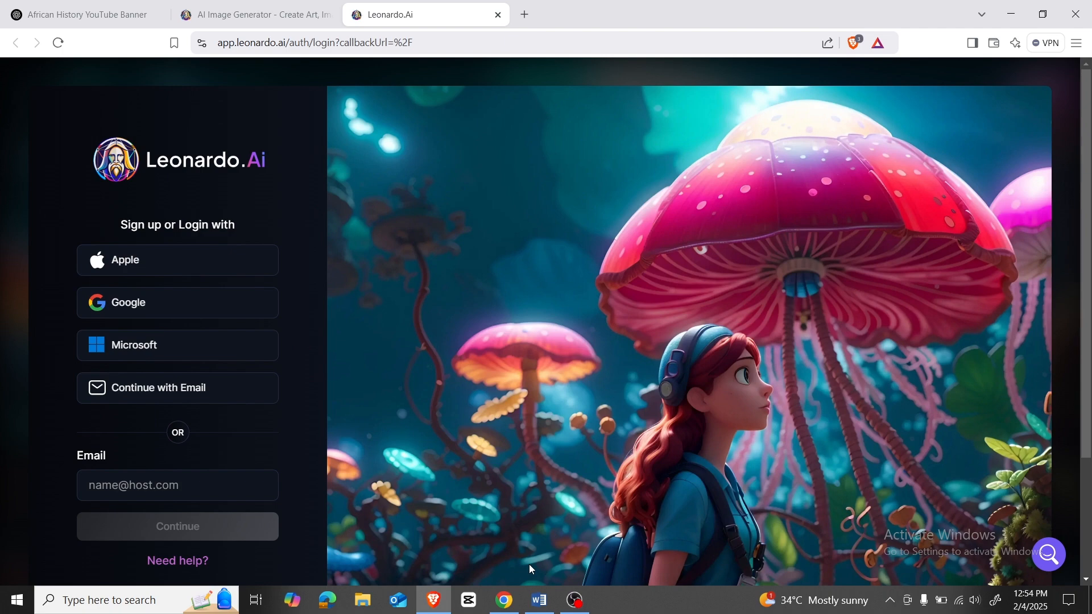
Switch to the signed-in Leonardo.Ai home page in Chrome and review the token allowance and subscription plans.
key("alt+Tab")
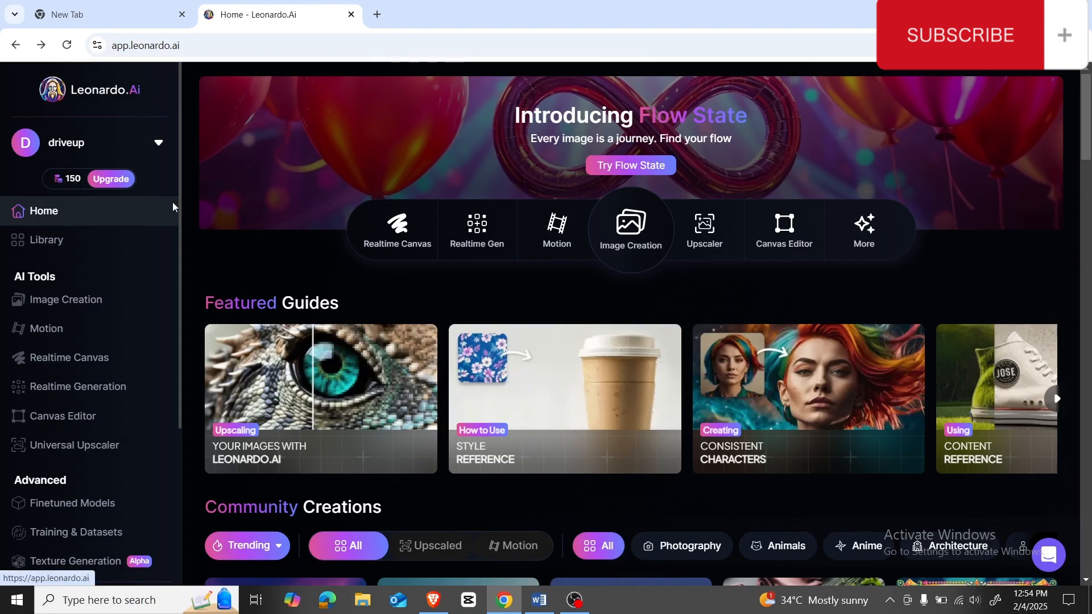
mouse_move(104, 181)
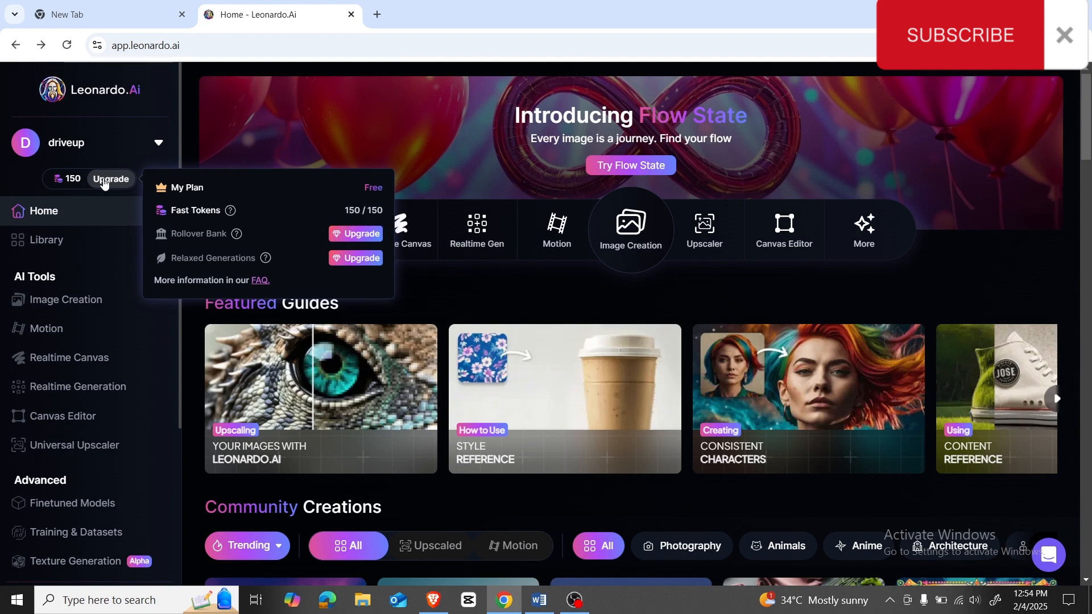
left_click(104, 181)
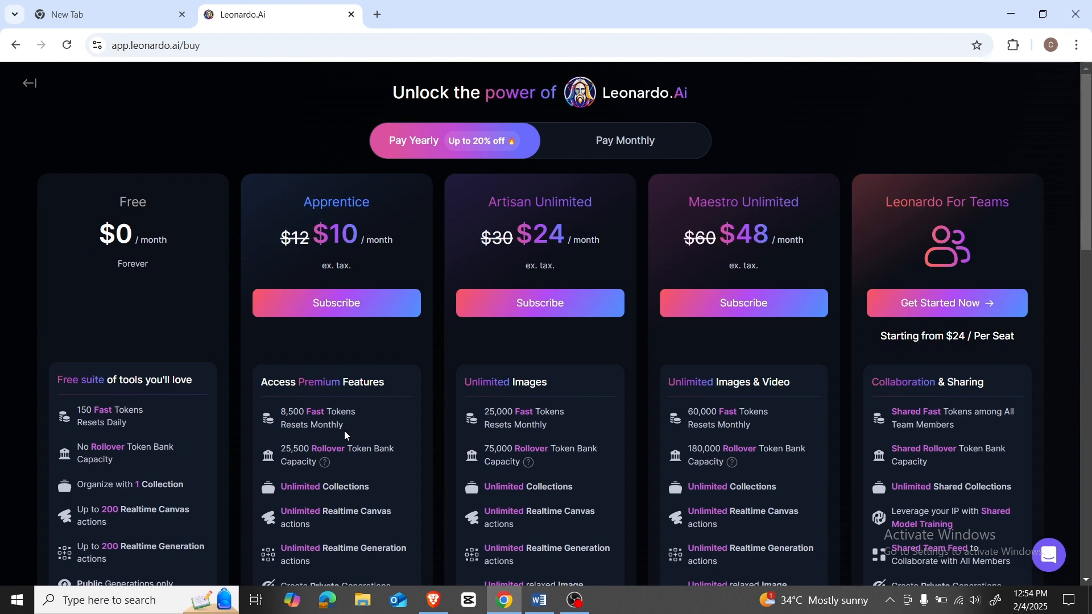
scroll(345, 436, "down", 1)
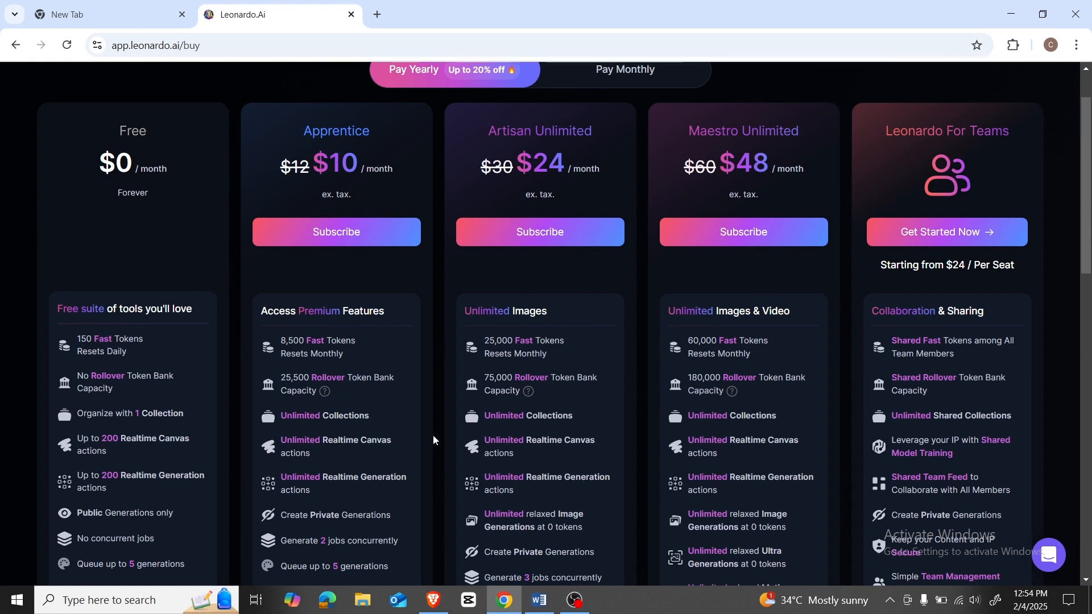
key("alt+Left")
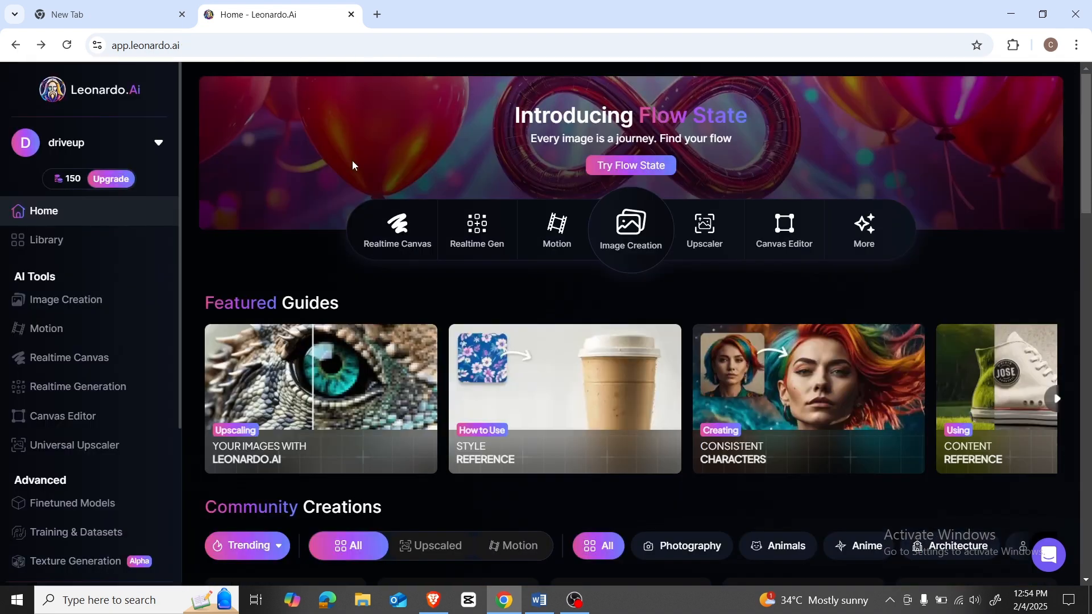
mouse_move(72, 183)
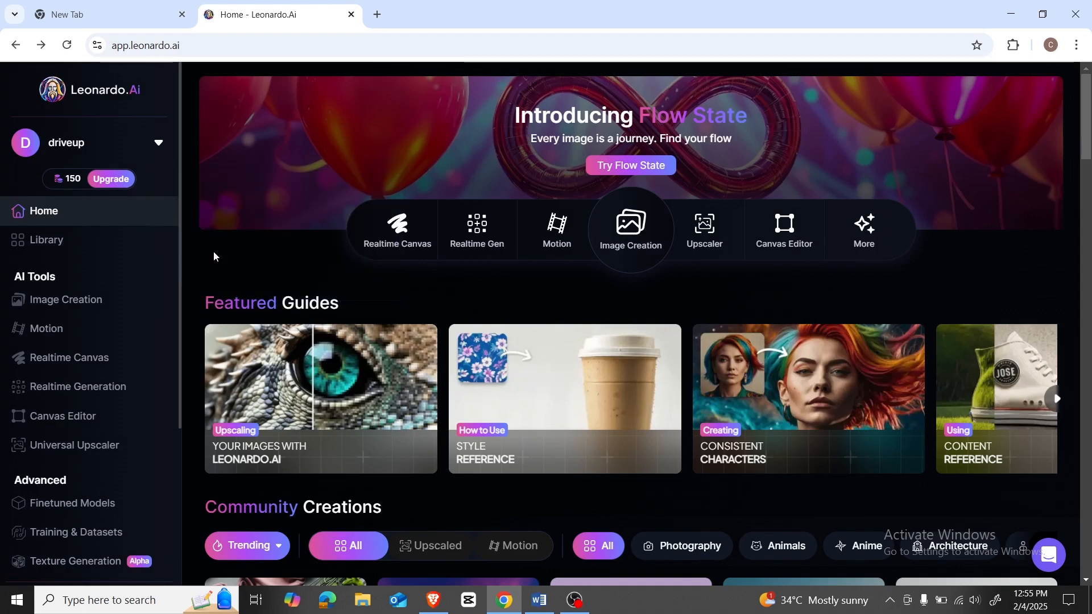
In Image Creation, generate images from the copied prompt beginning "A banner featuring elements of ancient African kingdoms, including Egyptian pyramids, Nubian architecture".
left_click(83, 303)
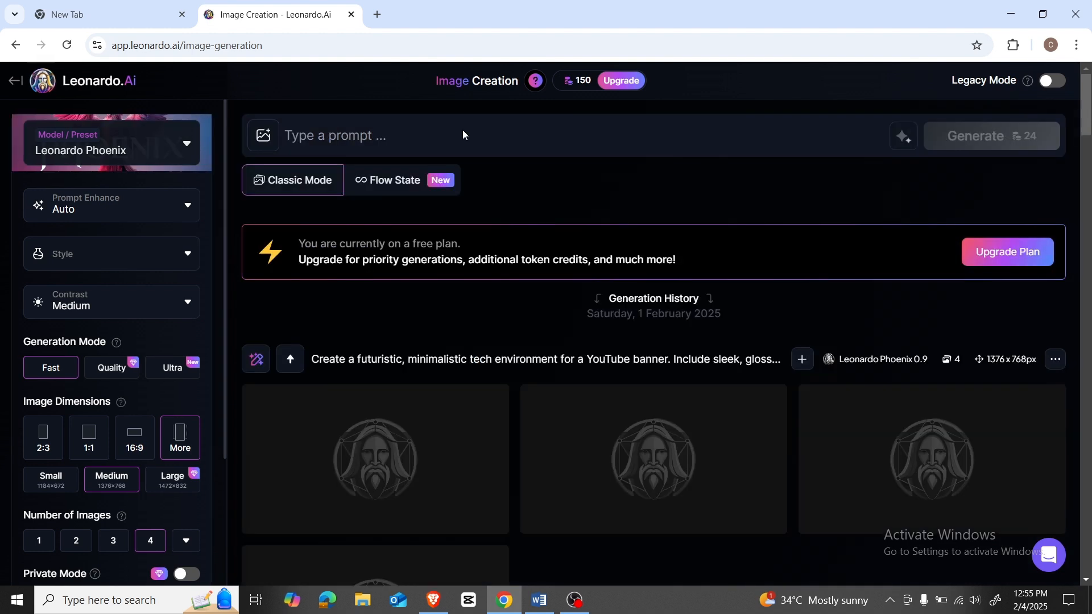
key("ctrl+a")
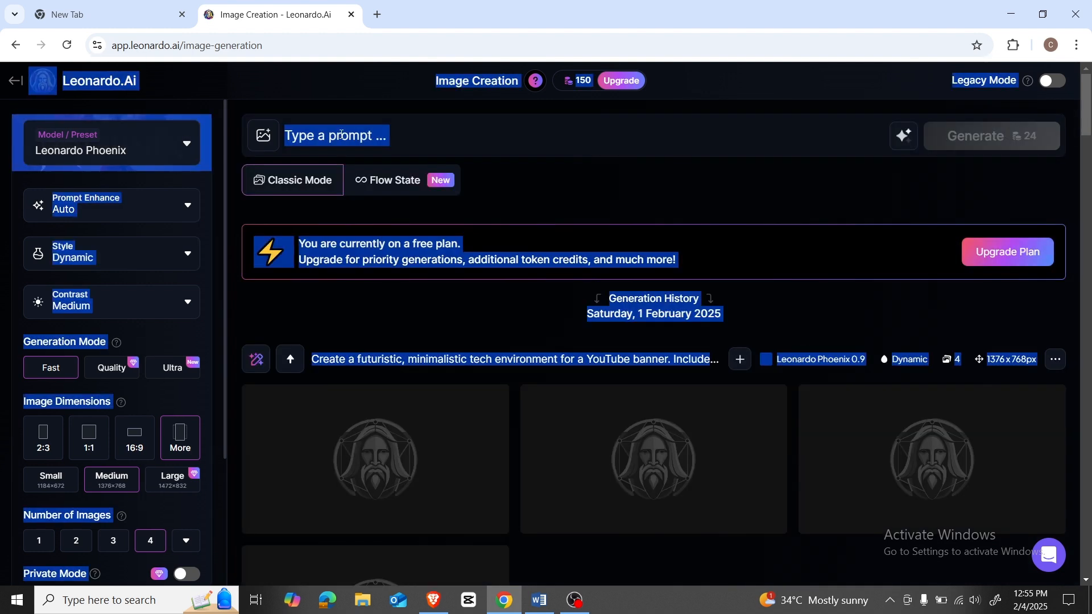
left_click(349, 137)
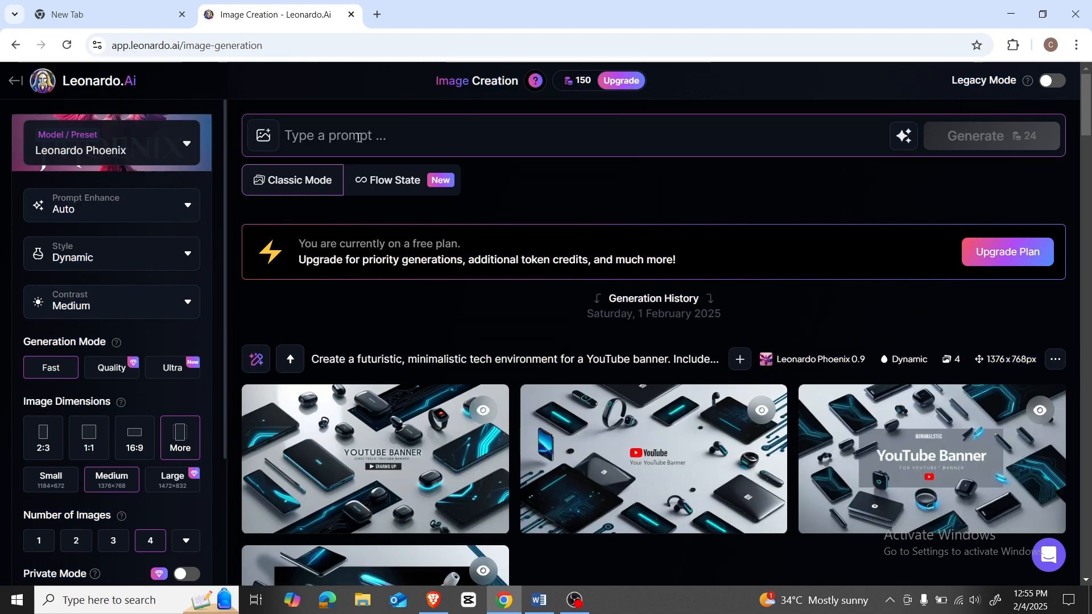
type("A banner featuring elements of ancient African kingdoms, including Egyptian pyramids, Nubian architecture, and the royal gold of Mali. Intricate designs of hieroglyphics, royal crowns, and ancient stone carvings fill the edges of the design. The background is a warm desert sunset with shades of orange, red, and purple")
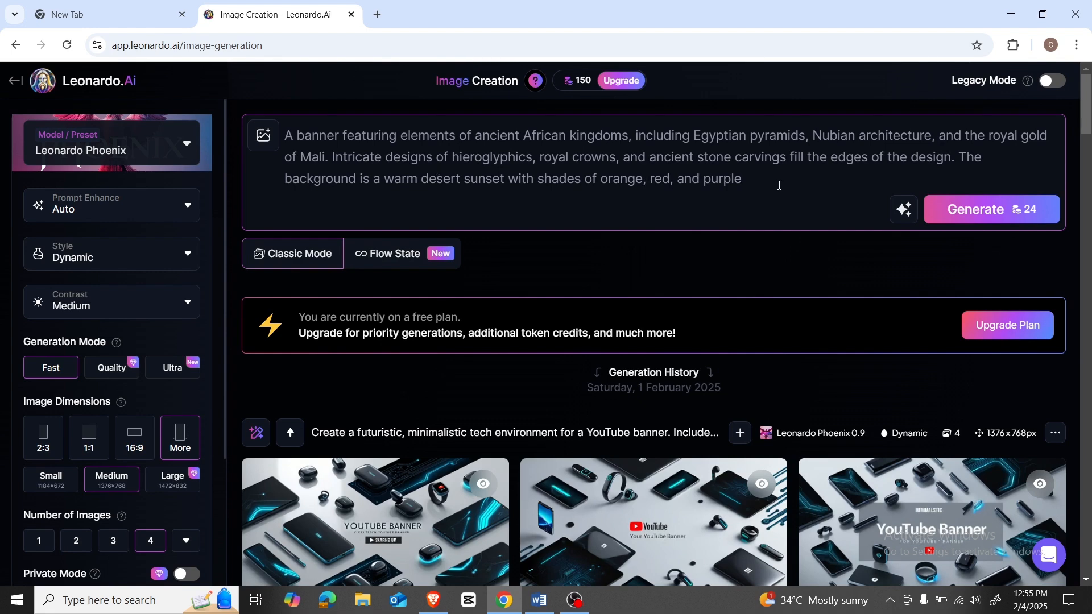
left_click(974, 220)
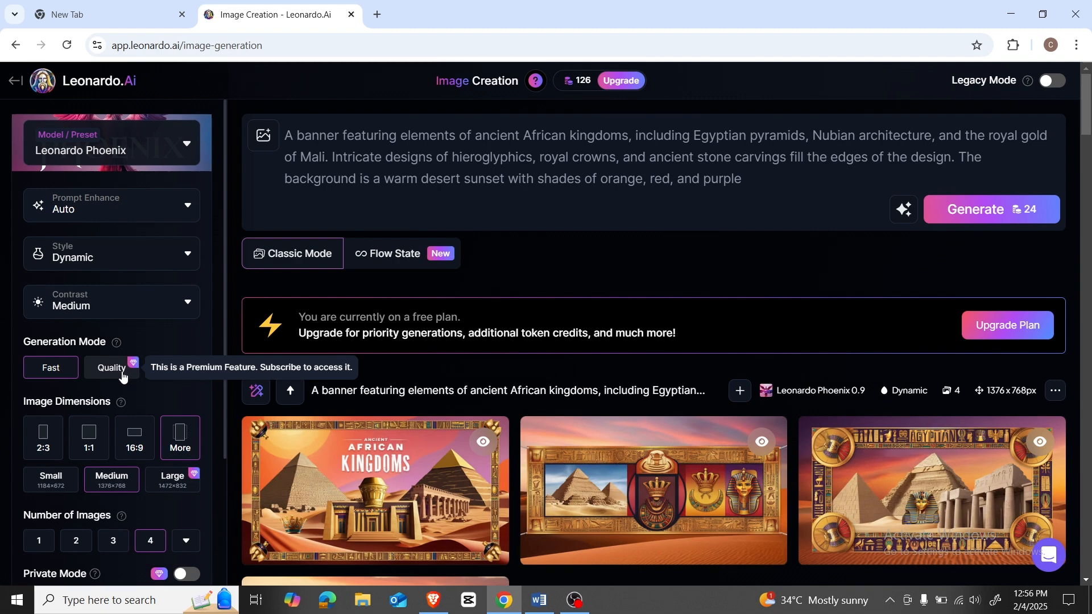
Review the generated banners, then enlarge the one titled "Ancient African Kingdoms" with the golden-tipped pyramid and download it.
mouse_move(874, 443)
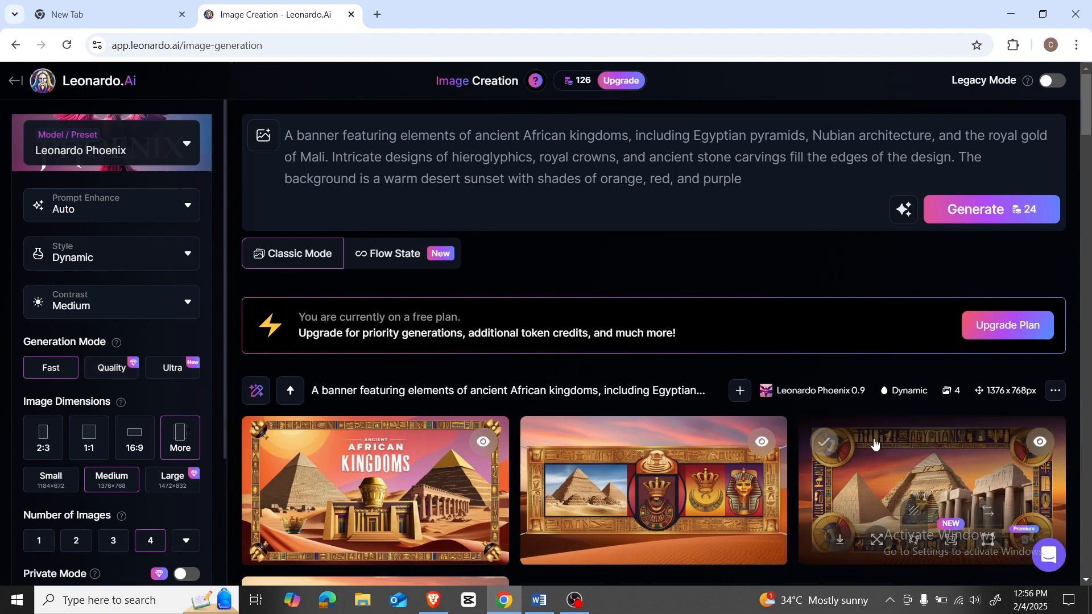
scroll(723, 430, "down", 3)
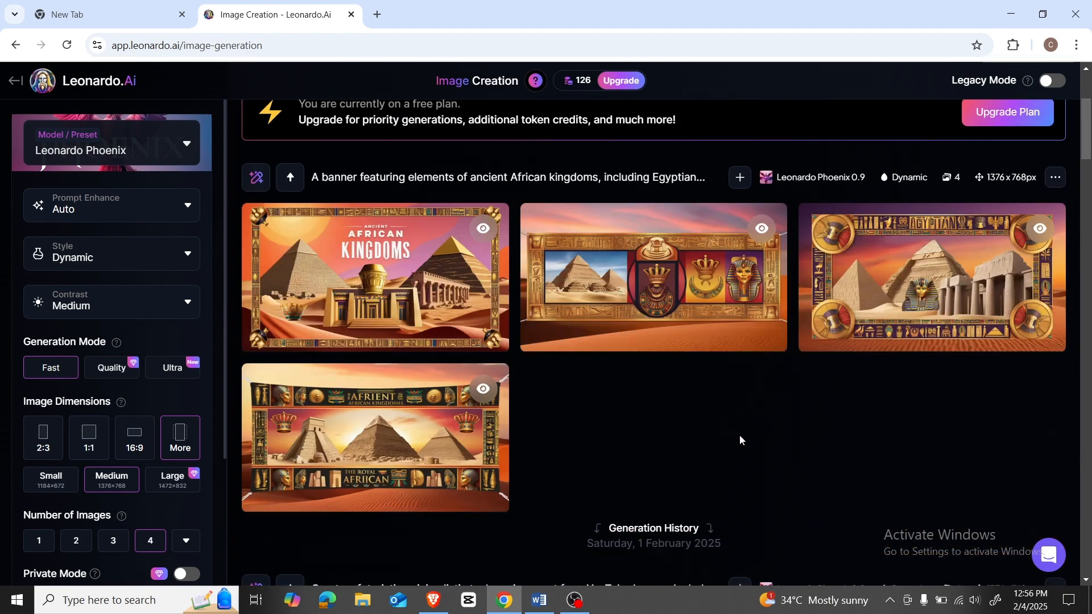
scroll(740, 438, "up", 1)
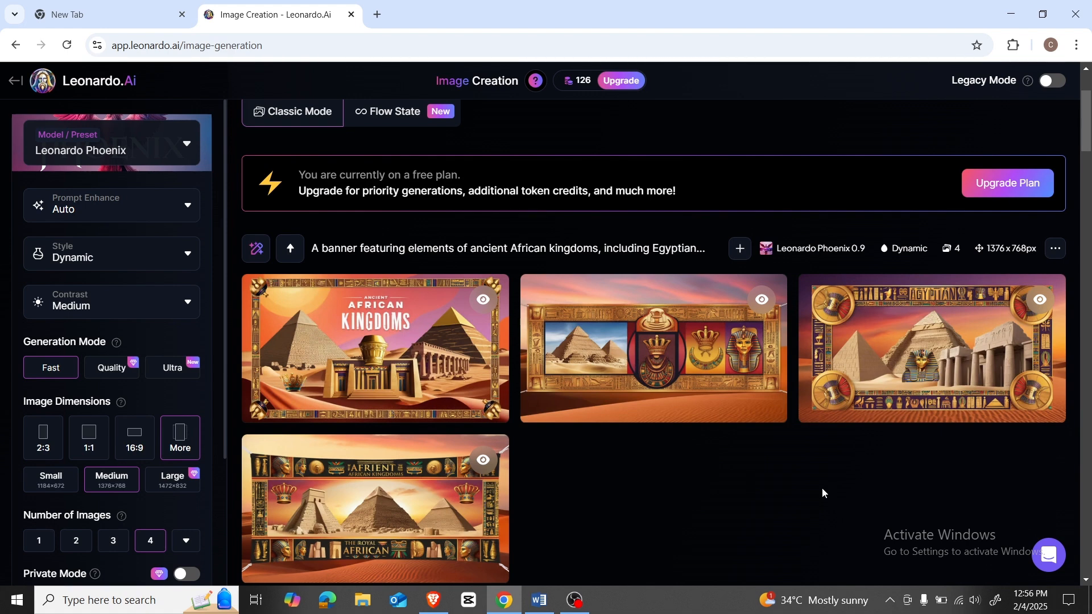
scroll(168, 405, "down", 2)
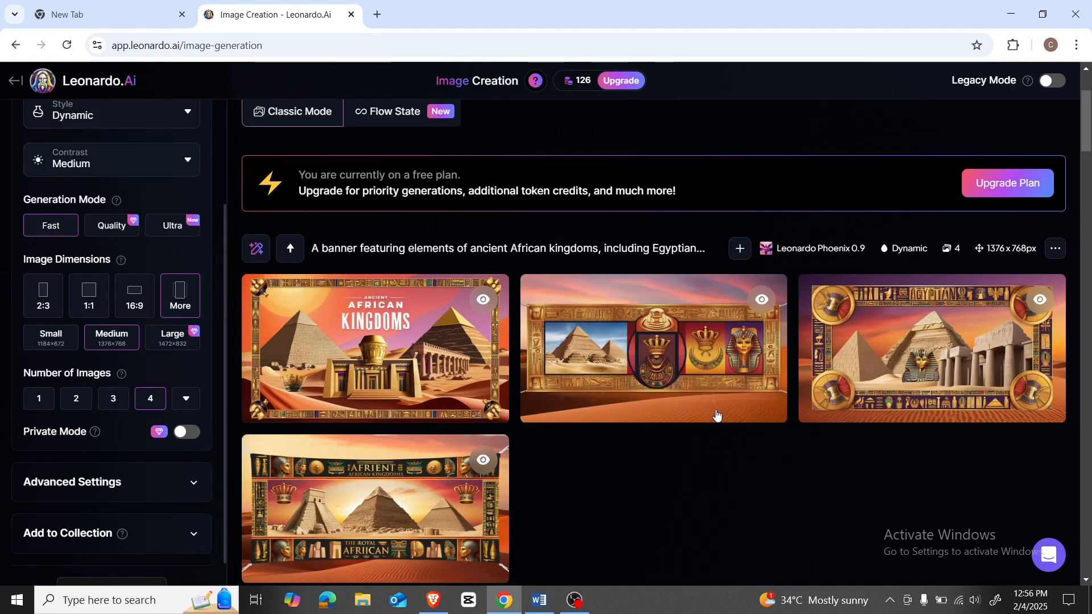
mouse_move(582, 393)
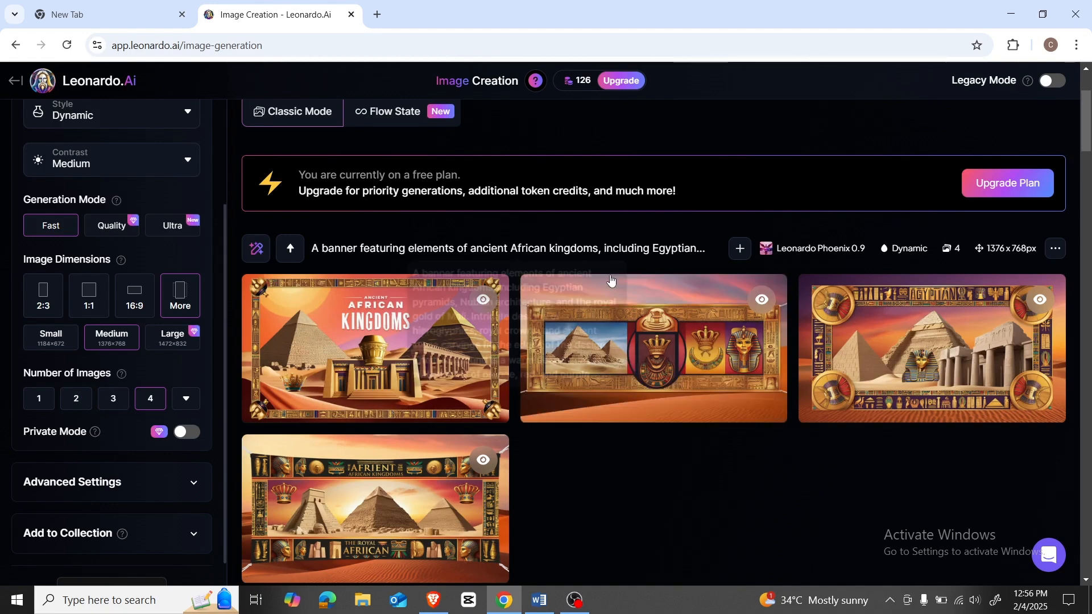
mouse_move(293, 346)
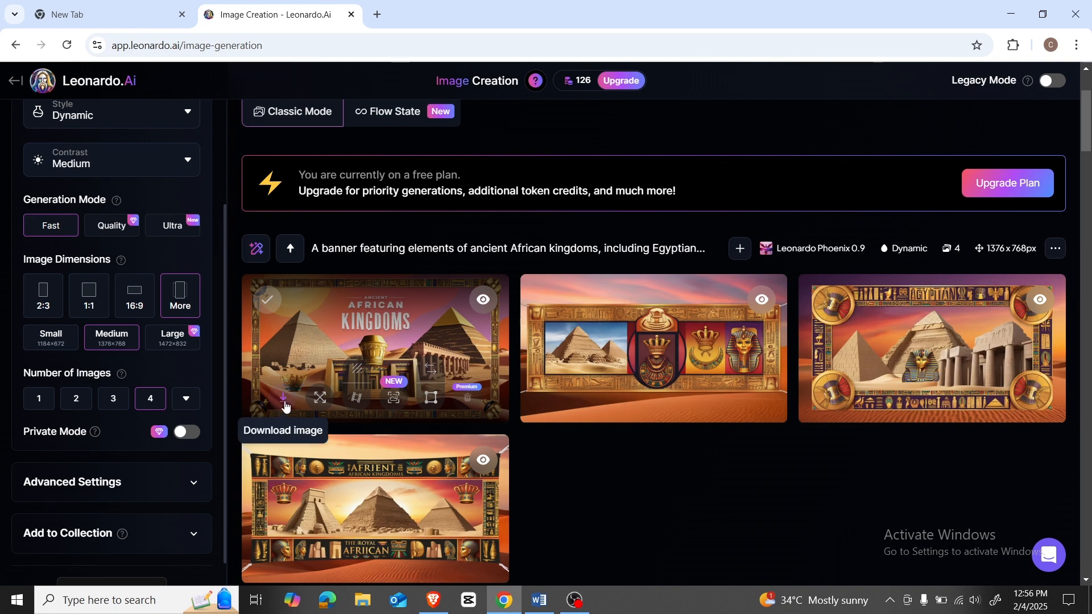
left_click(388, 336)
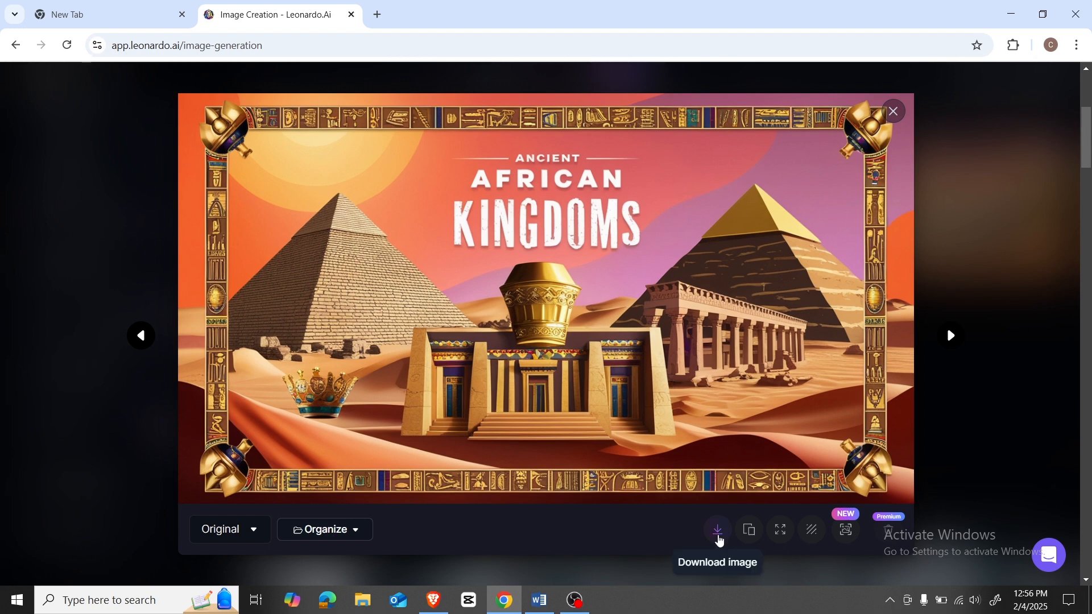
left_click(718, 535)
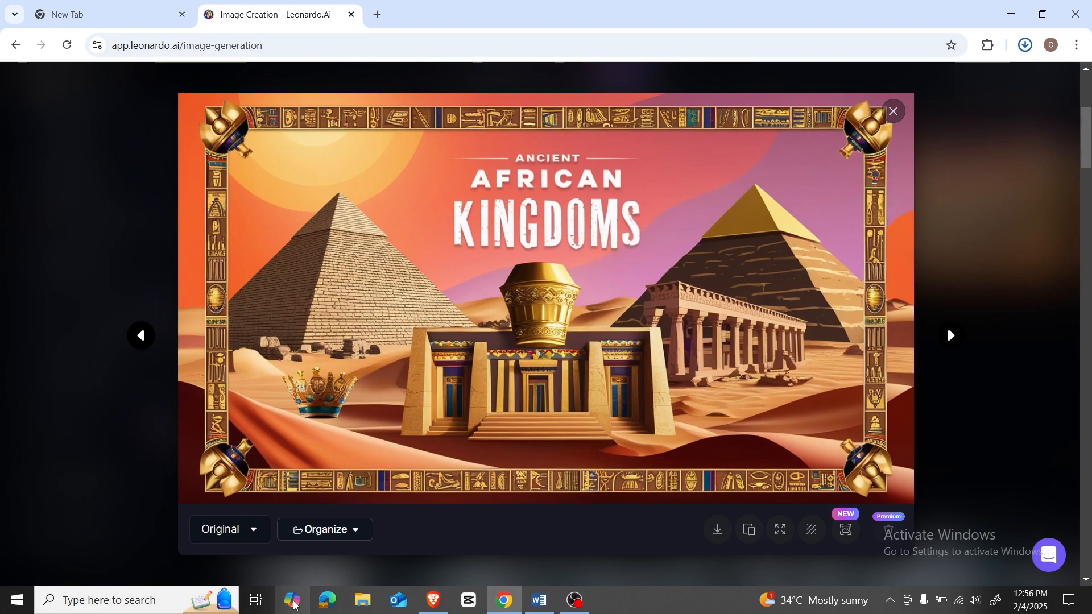
Switch to File Explorer, go to the Downloads folder and select the downloaded Leonardo Phoenix banner image.
key("super+e")
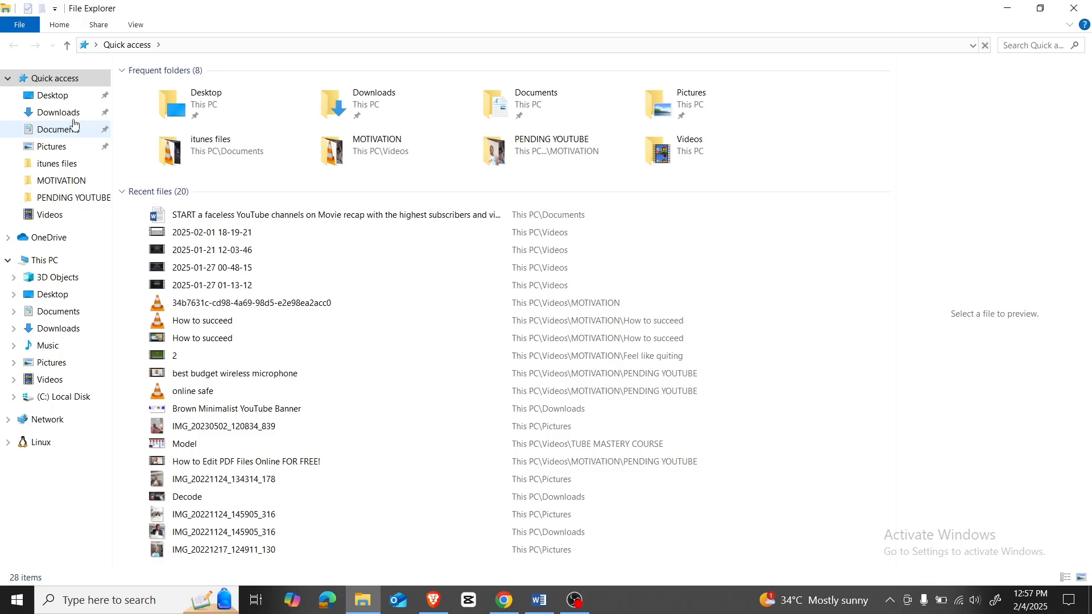
left_click(69, 114)
left_click(161, 136)
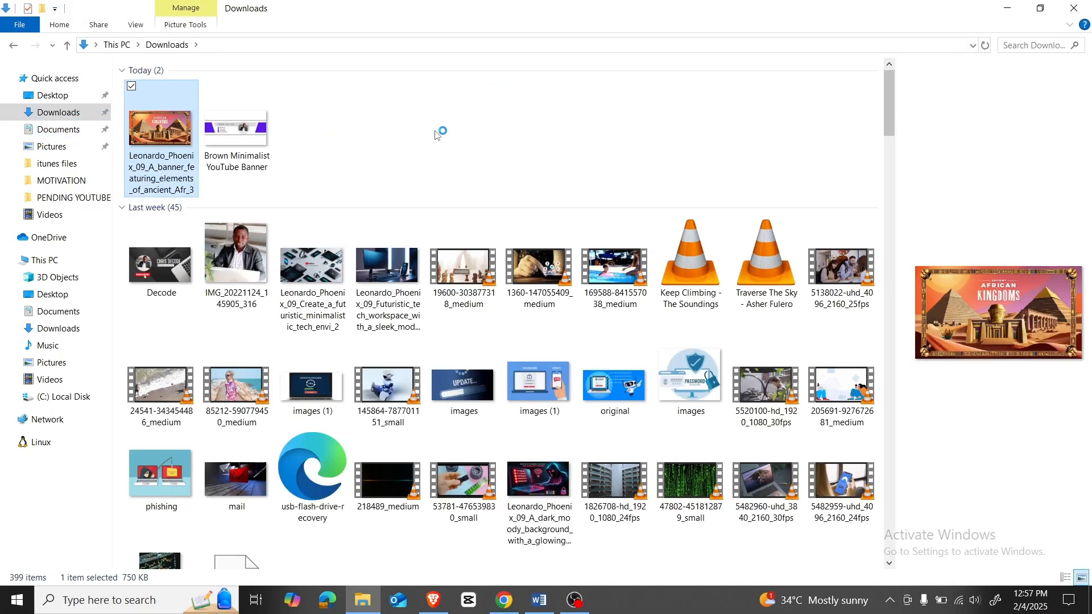